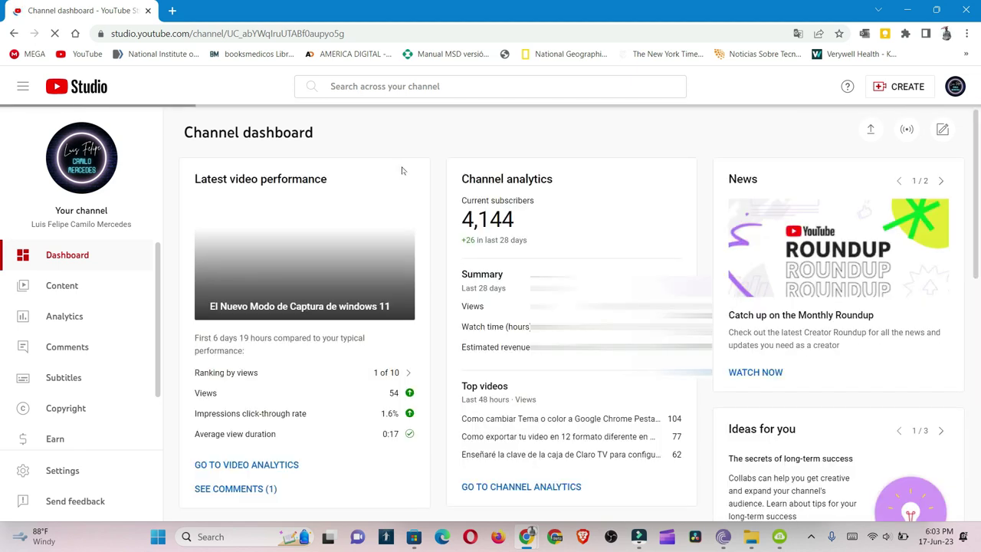
# Start a new video promotion from the channel content's Promotions section, keeping the preselected Google Ads account
pyautogui.click(117, 290)
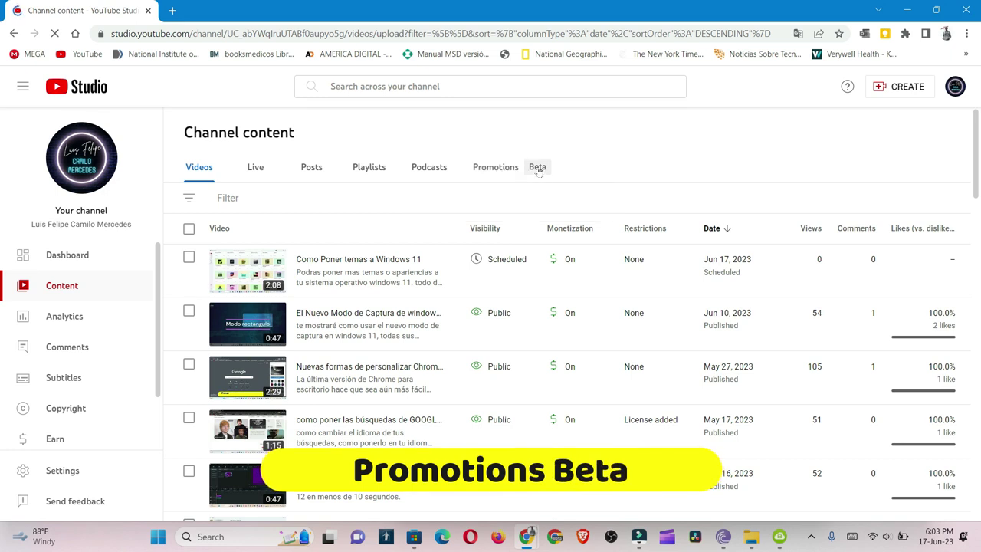
pyautogui.click(509, 171)
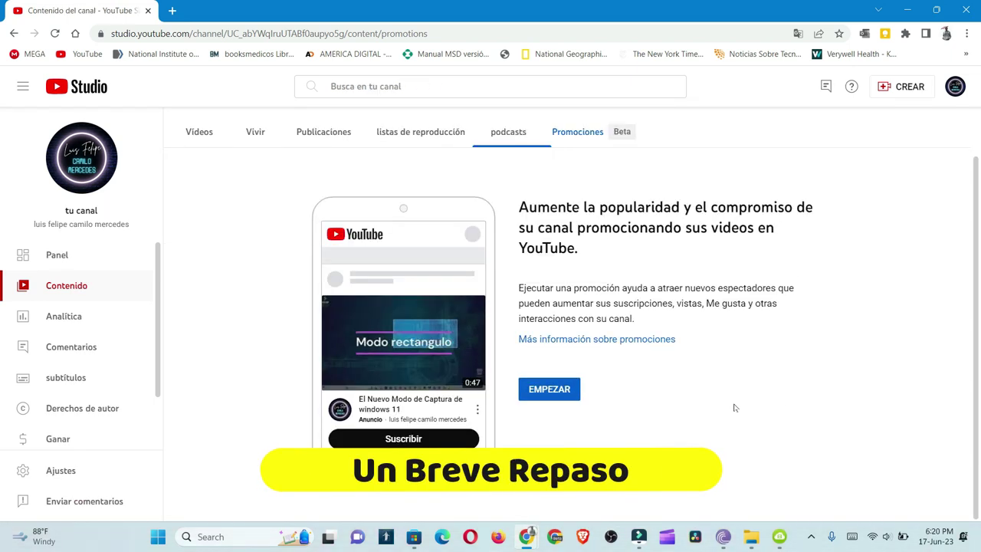
pyautogui.click(564, 382)
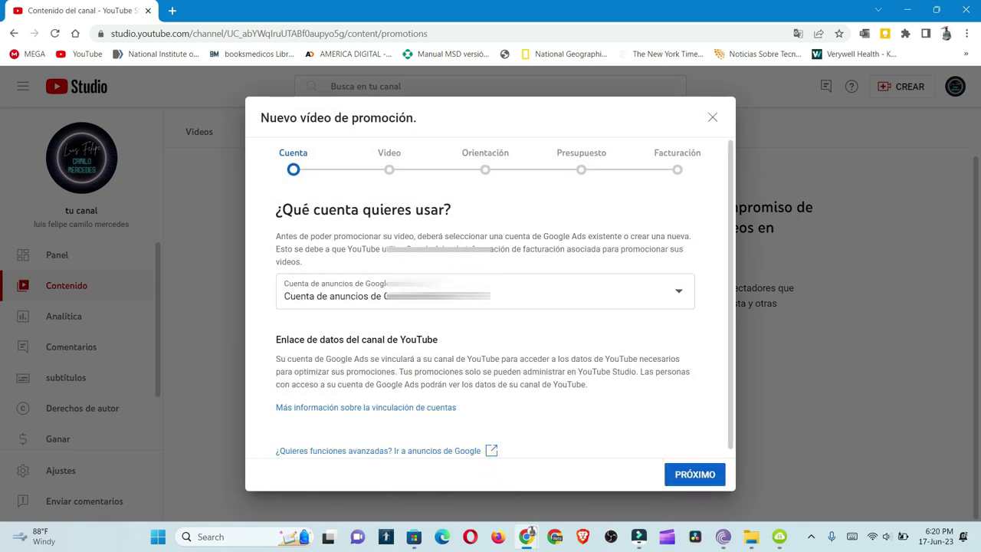
pyautogui.click(693, 475)
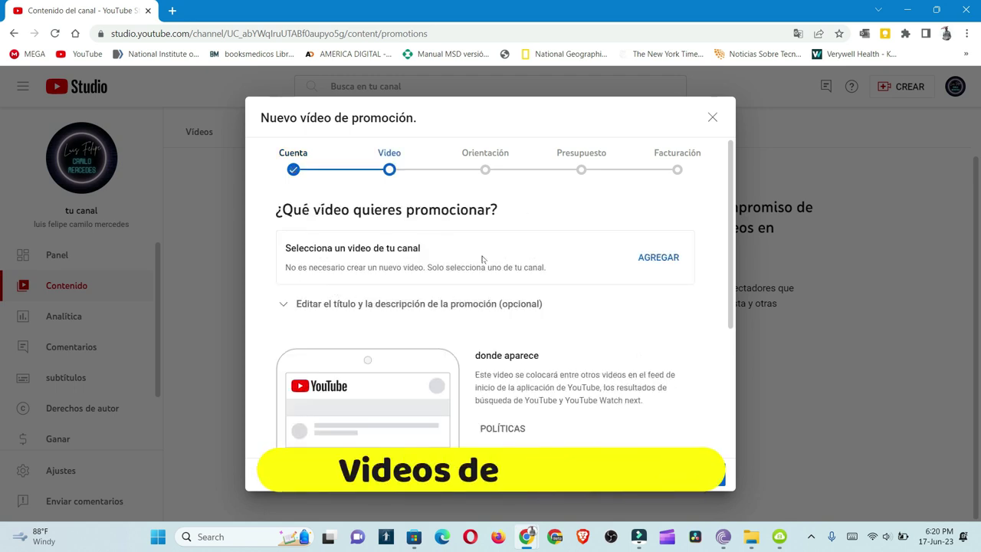
# Choose the channel video "COMO SABER LA VIDA UTIL DE TU SSD" as the video to promote
pyautogui.click(674, 266)
pyautogui.scroll(-2, 505, 264)
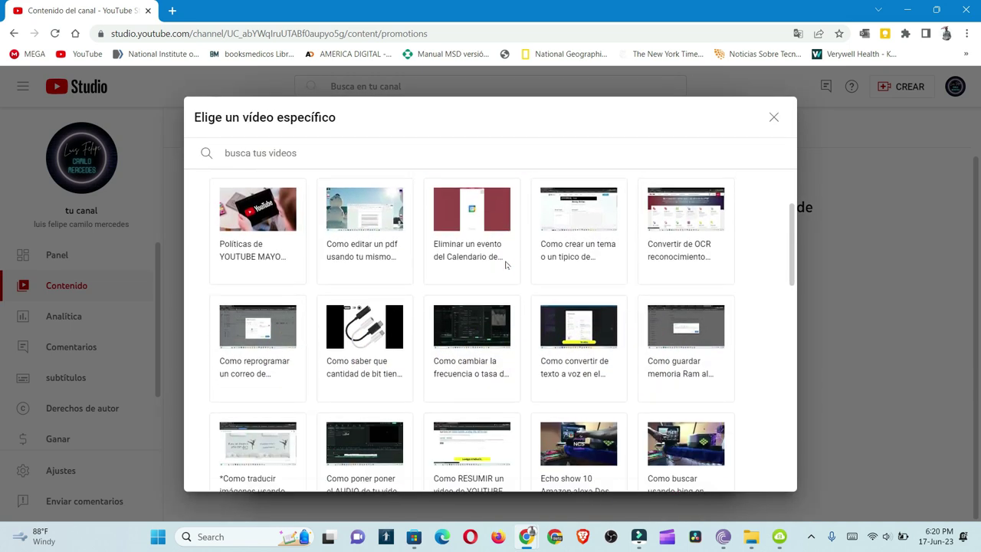
pyautogui.scroll(-2, 505, 265)
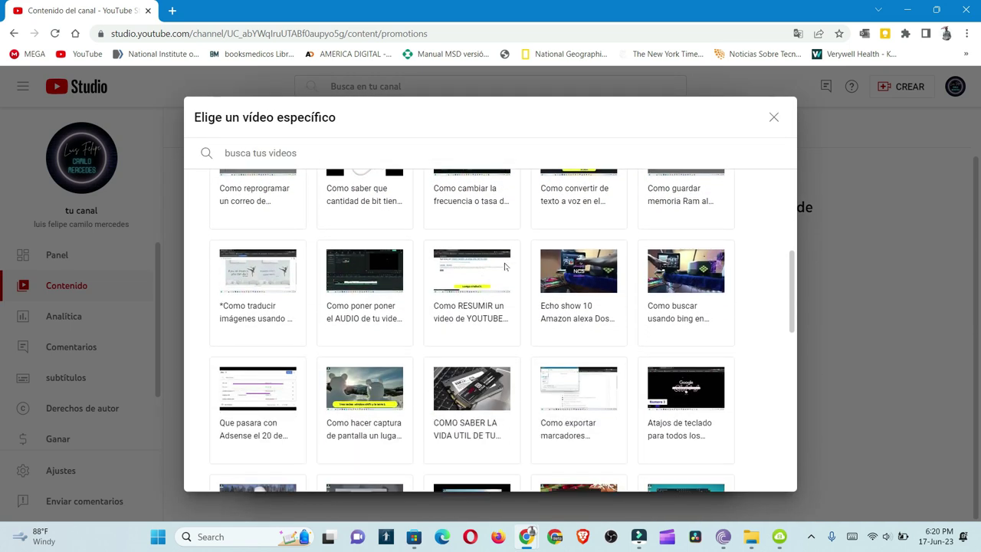
pyautogui.click(471, 387)
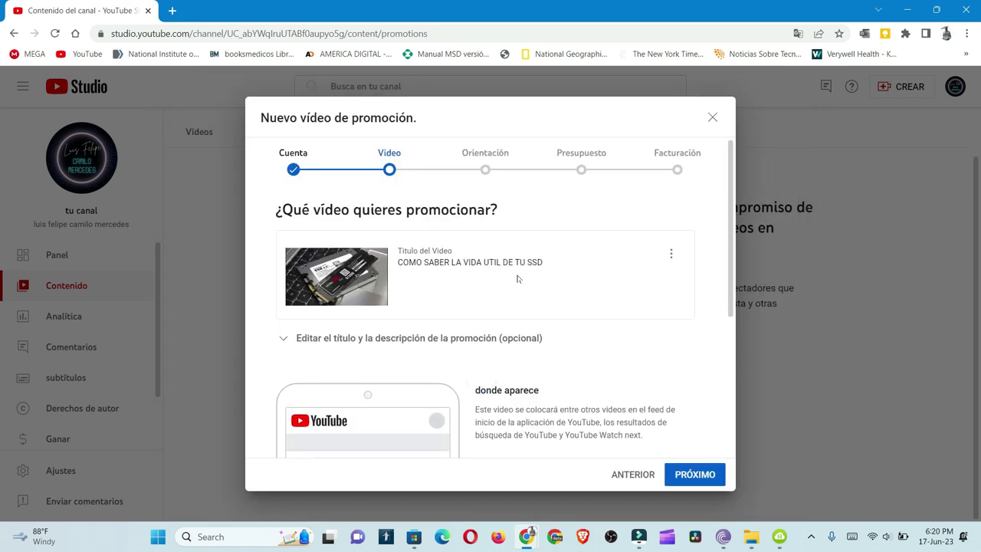
# Review the chosen video's options and its ad preview, and continue to the audience targeting stage
pyautogui.click(671, 255)
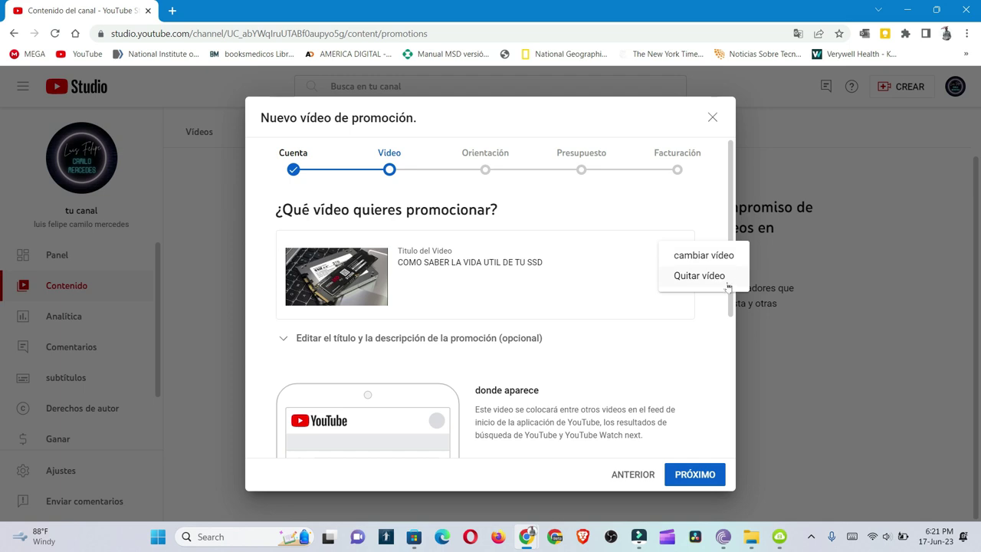
pyautogui.click(724, 346)
pyautogui.scroll(-3, 667, 361)
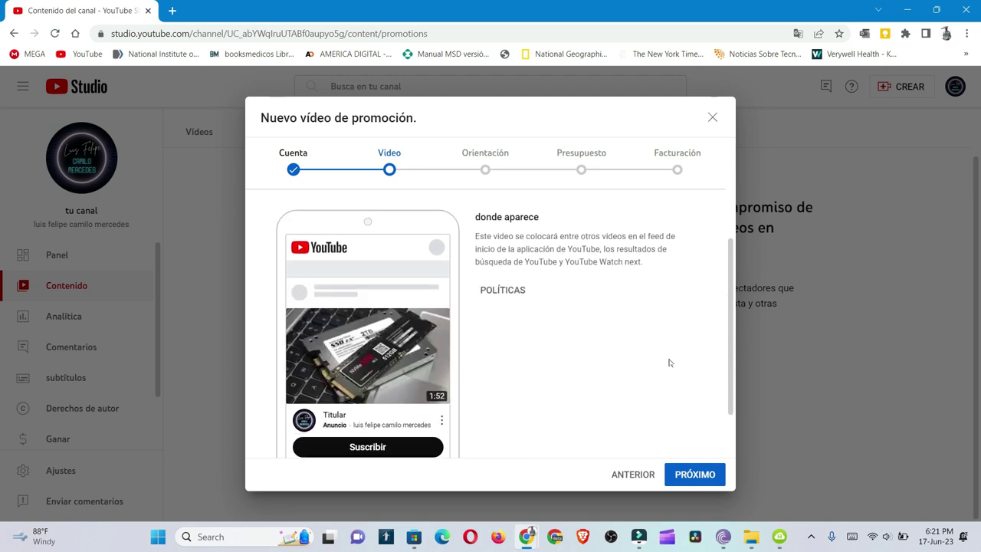
pyautogui.scroll(2, 668, 363)
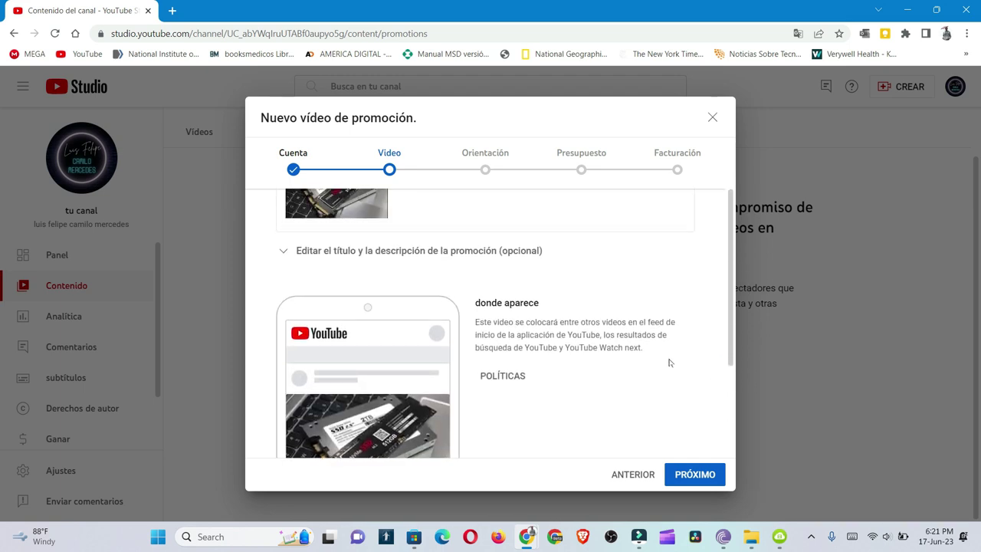
pyautogui.scroll(-2, 669, 363)
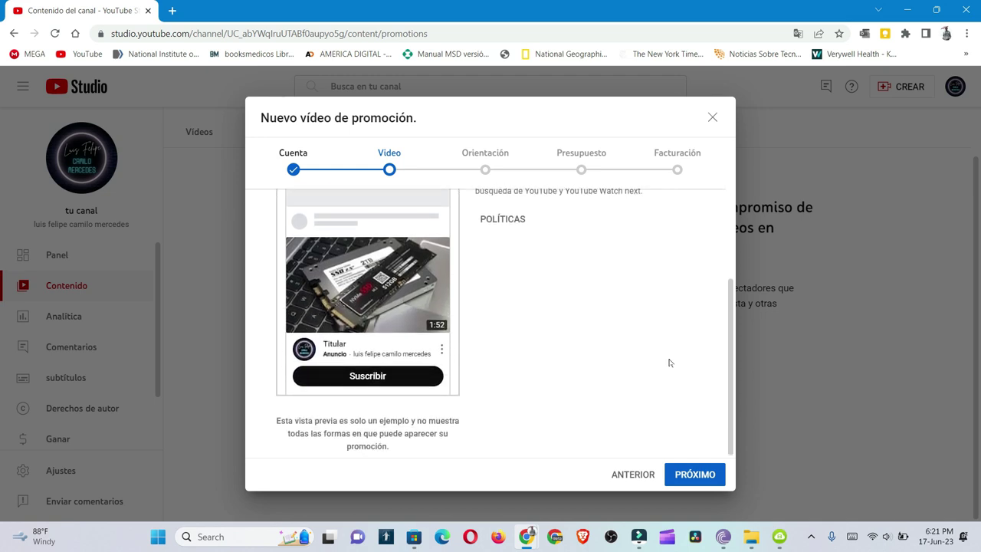
pyautogui.click(688, 475)
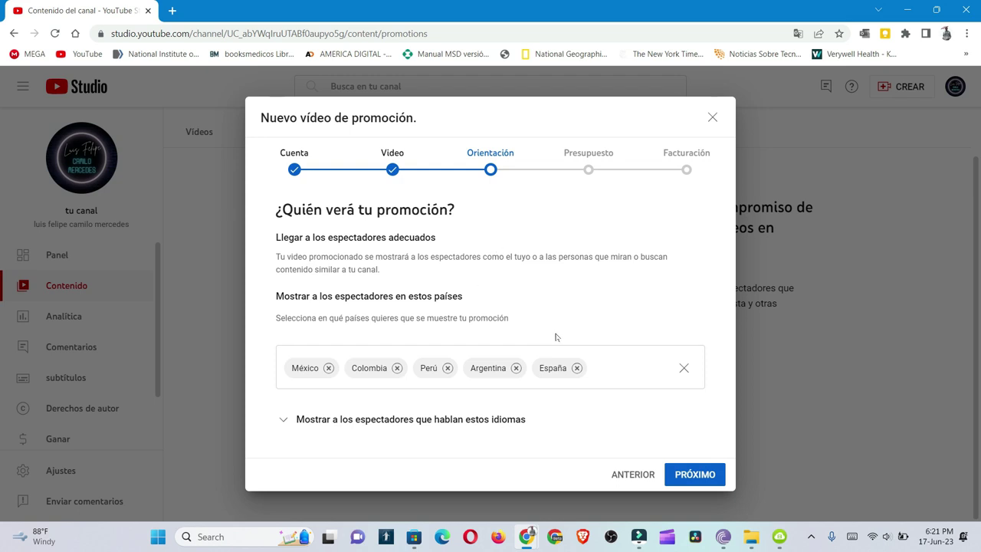
# Enter EEUU as an additional country in the list of countries where the promotion is shown
pyautogui.click(617, 369)
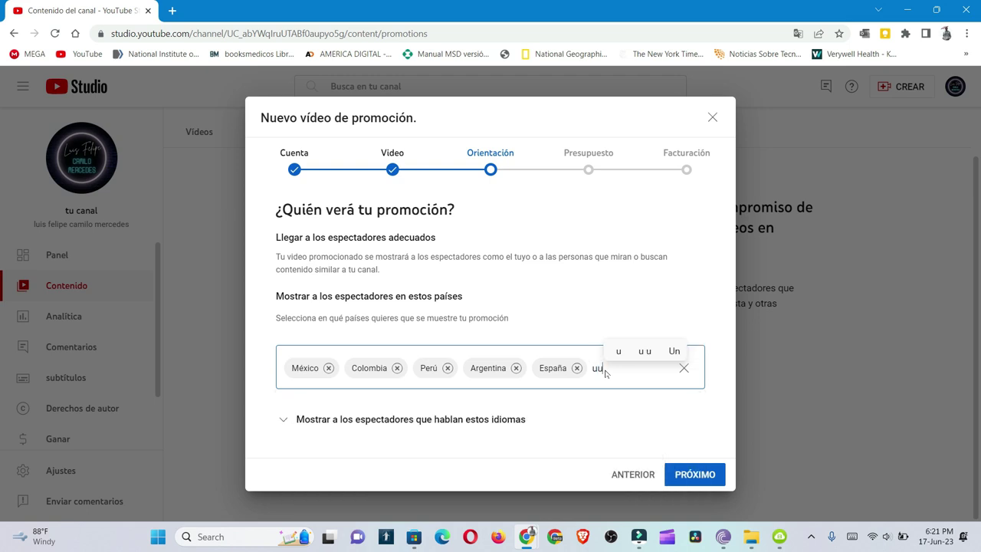
pyautogui.press('BackSpace')
pyautogui.press('BackSpace')
pyautogui.write('EEUU')
# Enter español as the viewers' language for the promotion and continue to the budget stage
pyautogui.click(473, 425)
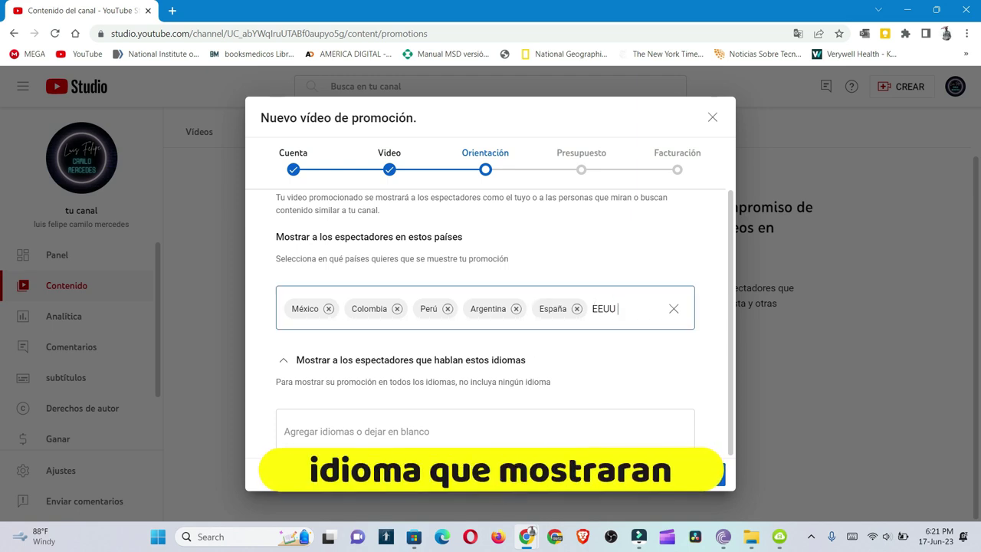
pyautogui.click(351, 431)
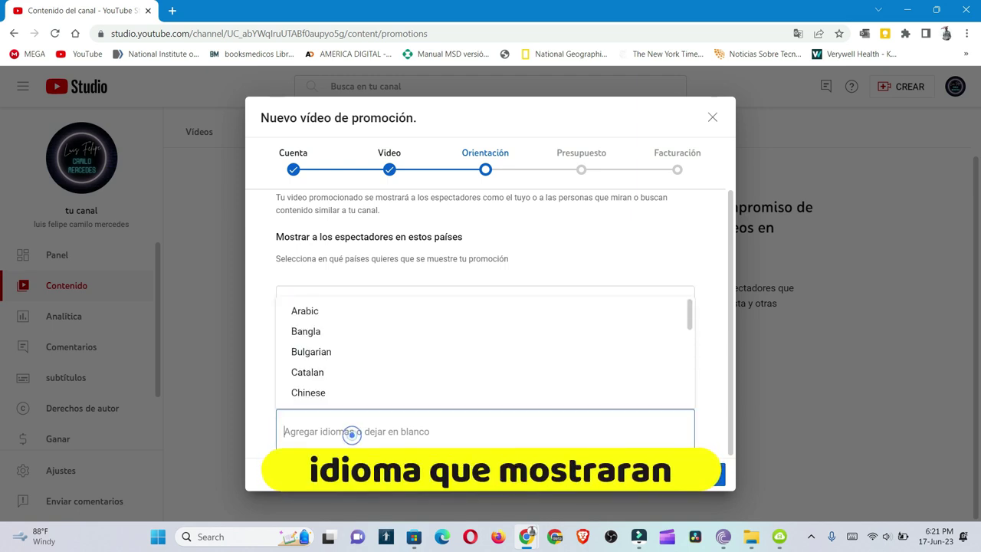
pyautogui.write('es')
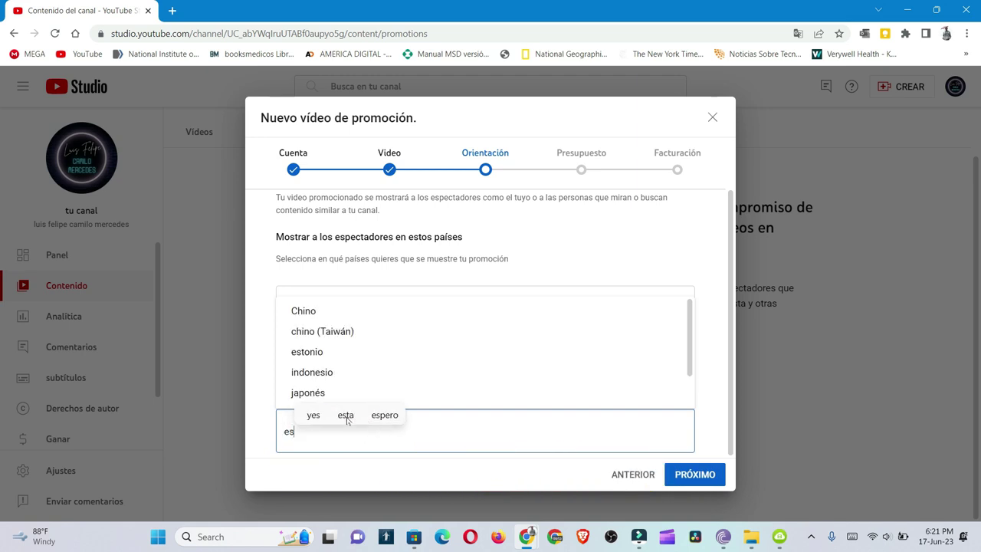
pyautogui.write('pa')
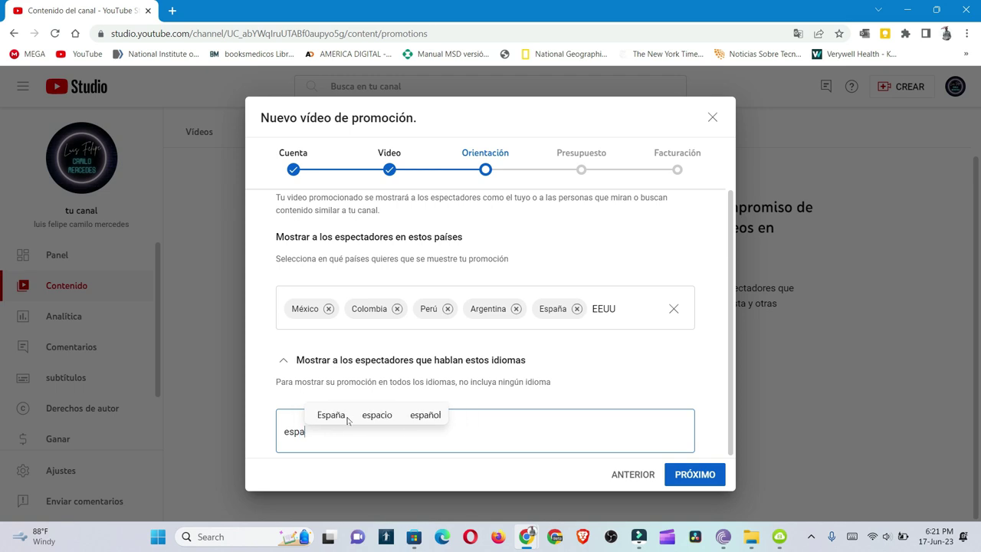
pyautogui.click(411, 420)
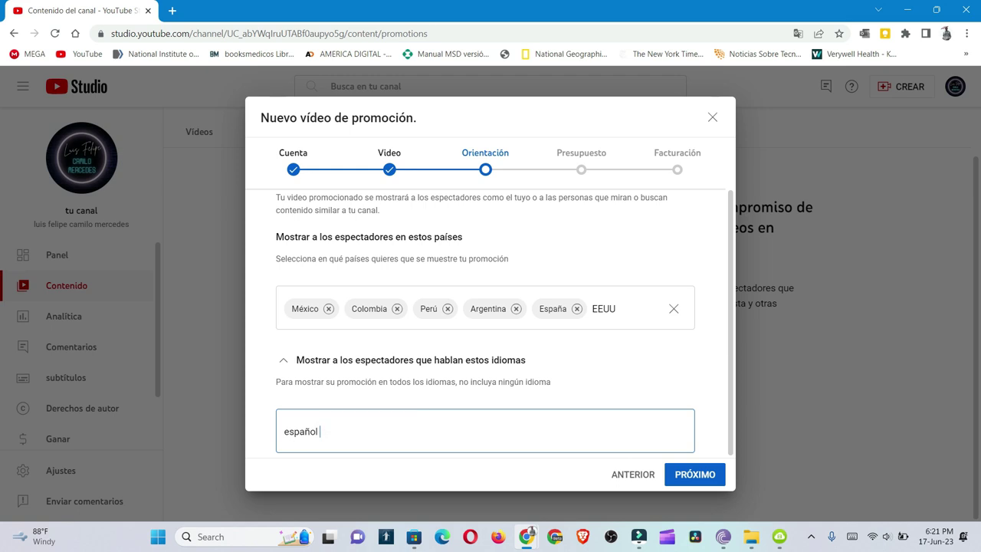
pyautogui.click(718, 419)
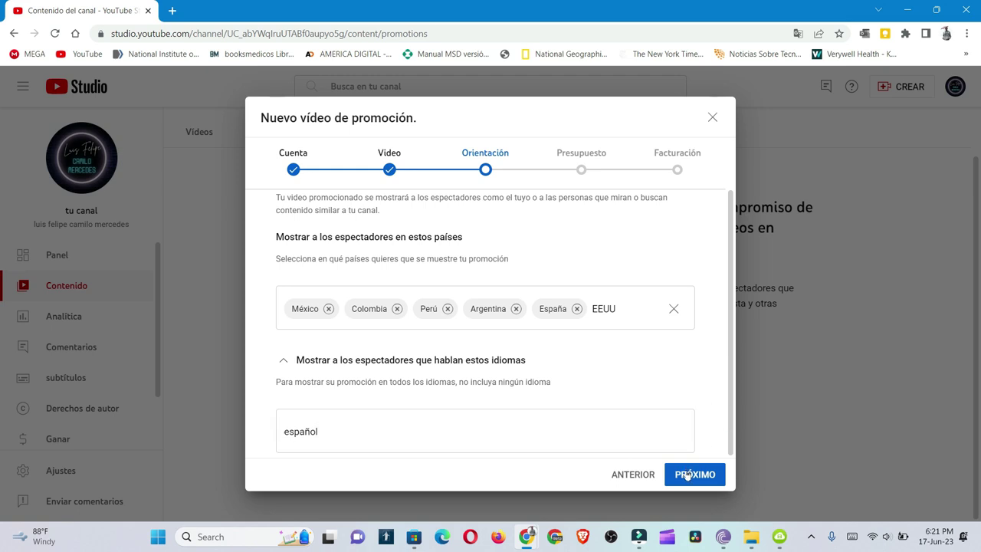
pyautogui.scroll(2, 690, 429)
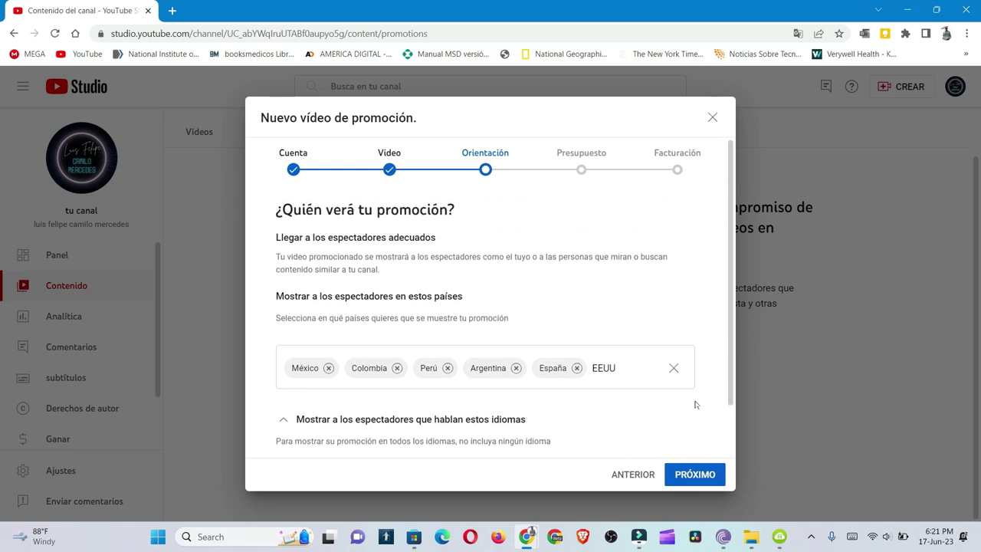
pyautogui.click(695, 473)
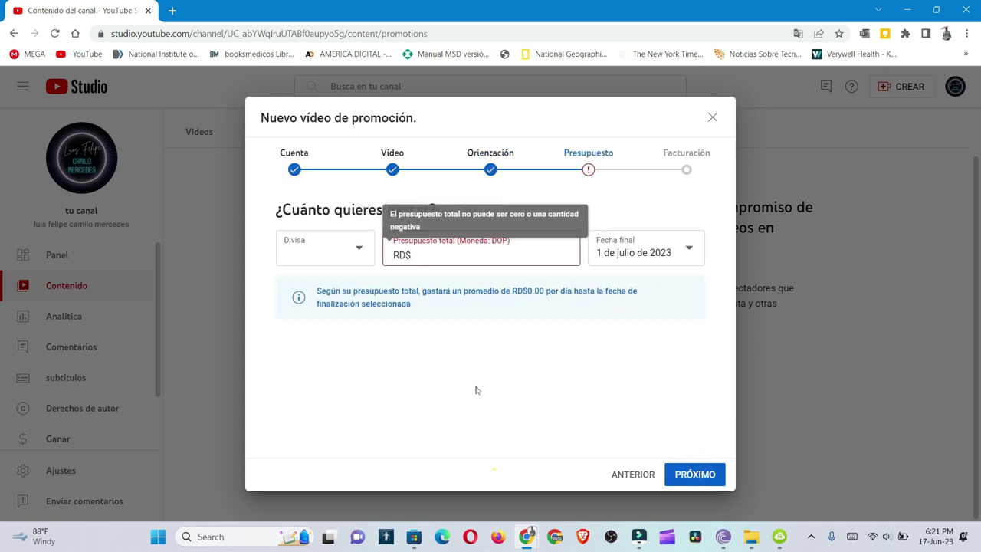
# Enter a total budget of RD$200 and set the promotion's currency to Dólar estadounidense (USD)
pyautogui.write('400')
pyautogui.click(364, 248)
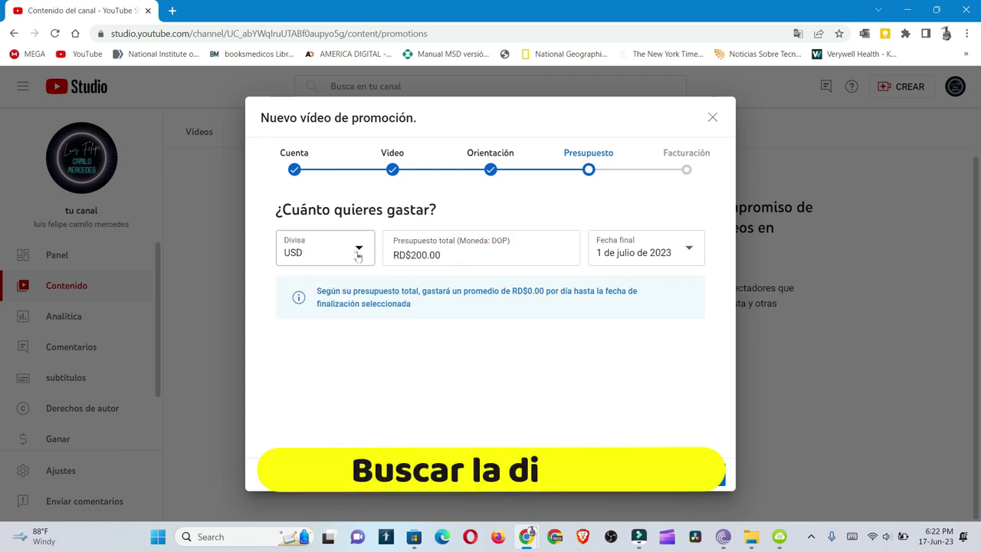
pyautogui.click(356, 253)
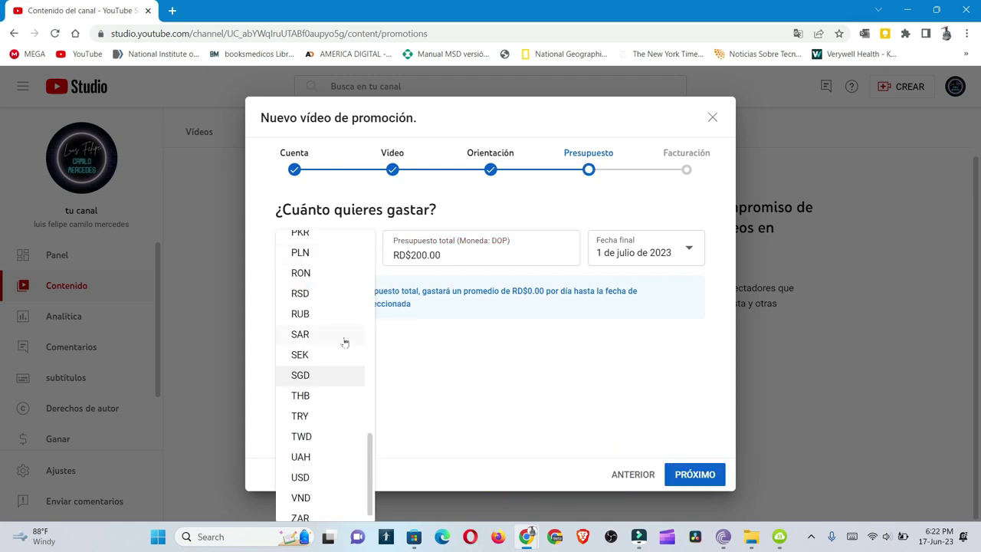
pyautogui.scroll(-1, 345, 343)
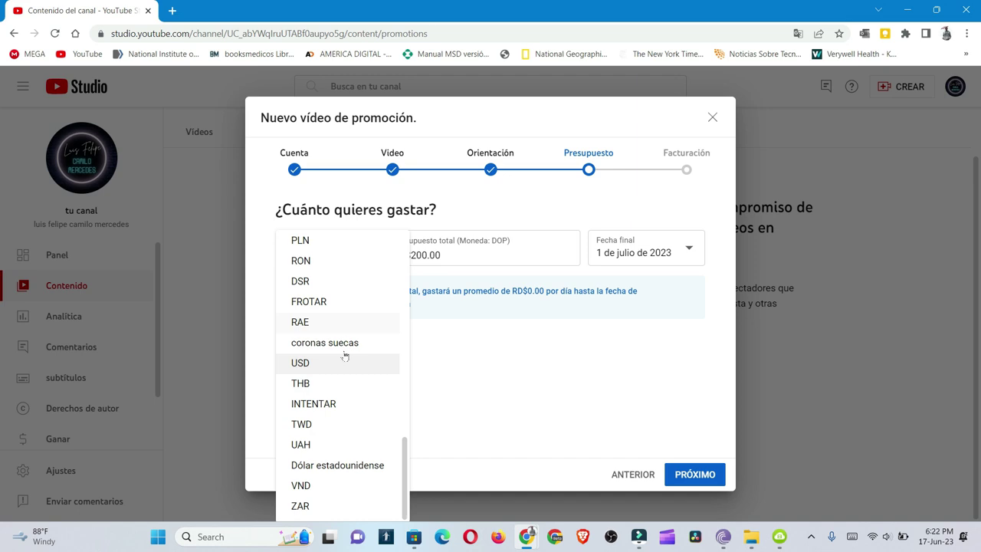
pyautogui.click(360, 465)
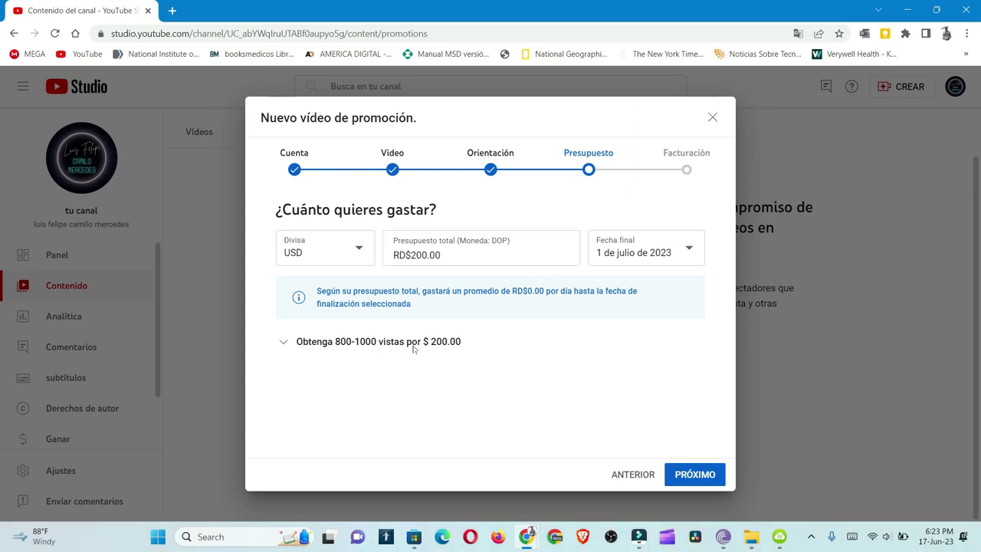
# Set the total budget to RD$100 and expand the promotion's estimated views details
pyautogui.click(475, 261)
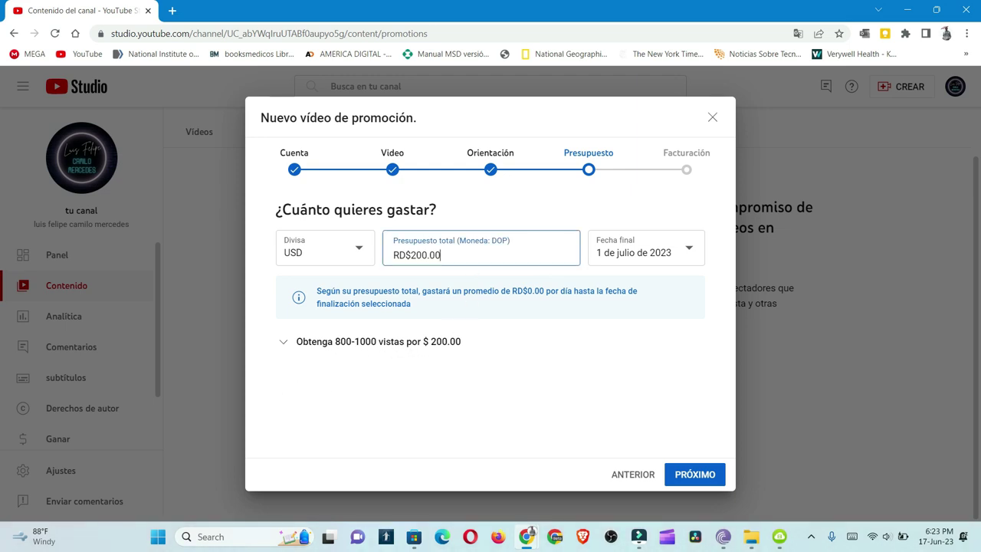
pyautogui.press('BackSpace')
pyautogui.click(535, 340)
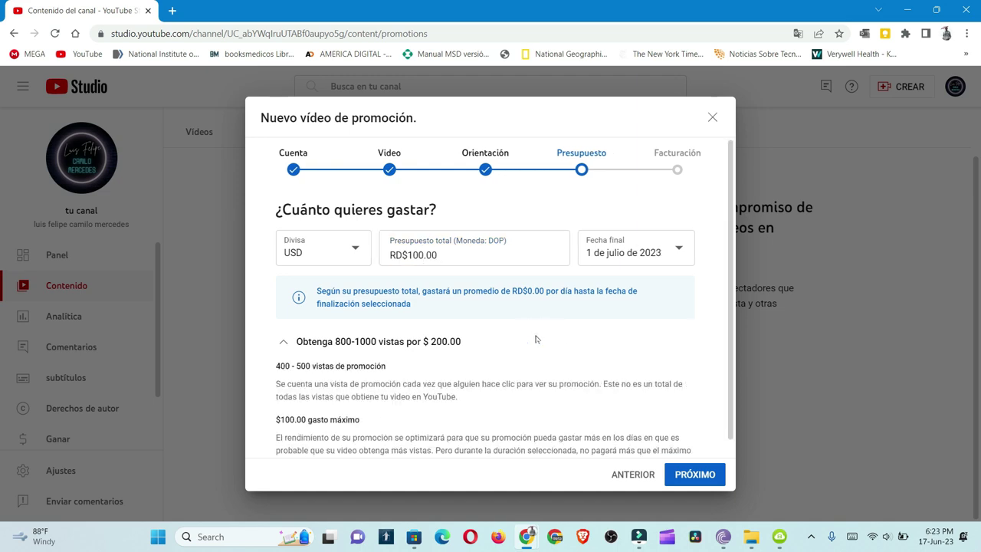
pyautogui.scroll(-1, 555, 334)
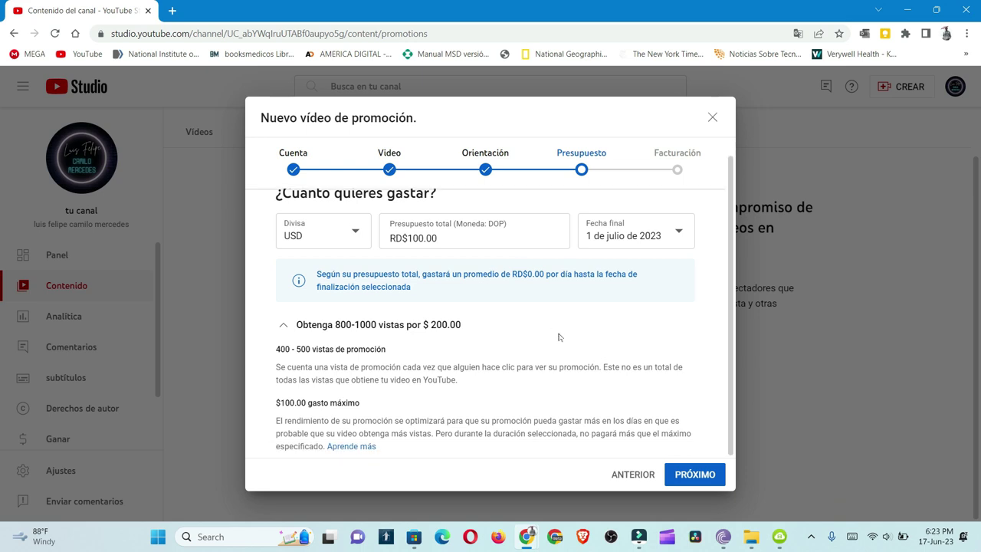
# Set the promotion's total budget to RD$500
pyautogui.scroll(1, 622, 399)
pyautogui.click(445, 255)
pyautogui.press('BackSpace')
pyautogui.press('BackSpace')
pyautogui.press('BackSpace')
pyautogui.press('BackSpace')
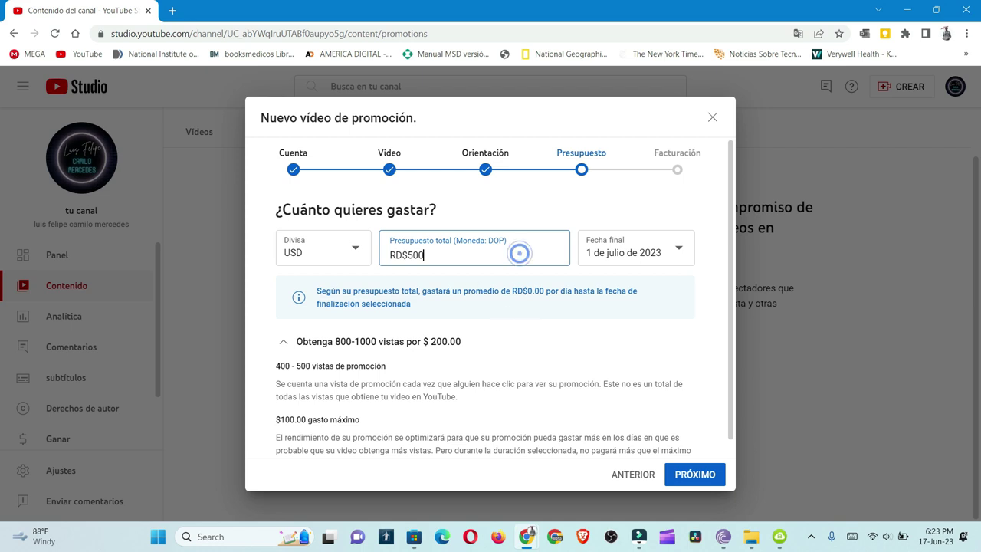
pyautogui.click(545, 322)
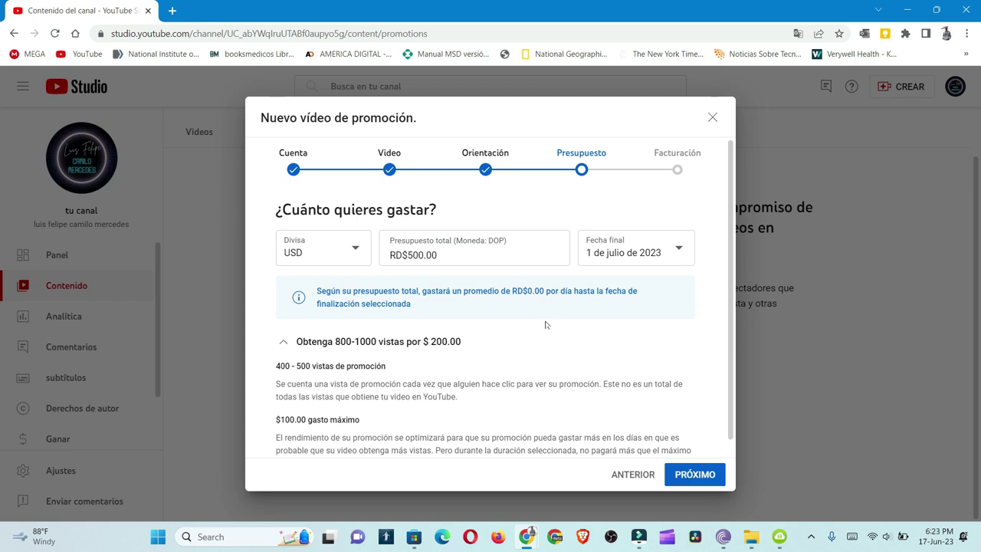
# Examine the estimated promotion views and maximum spend details below the budget fields
pyautogui.scroll(-1, 558, 362)
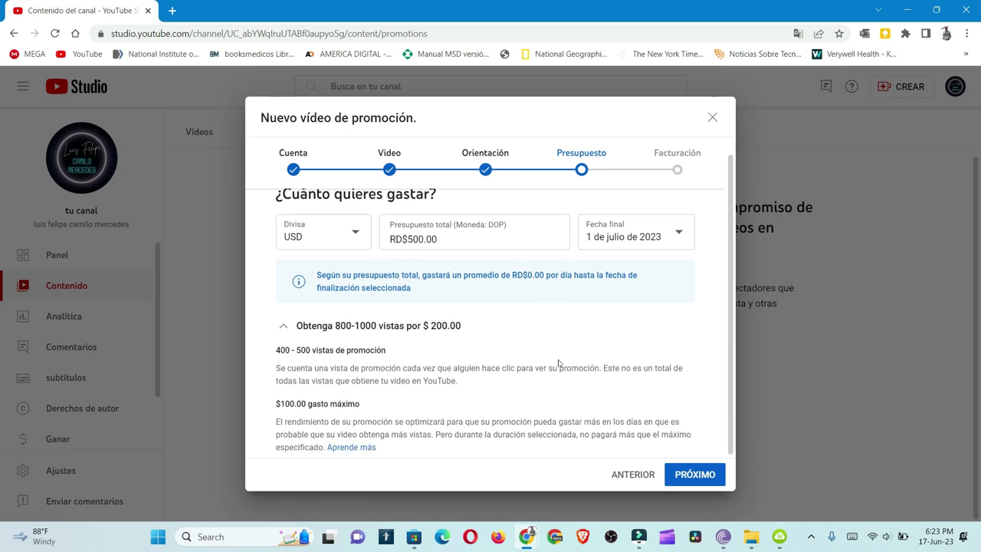
pyautogui.scroll(1, 558, 362)
pyautogui.tripleClick(559, 330)
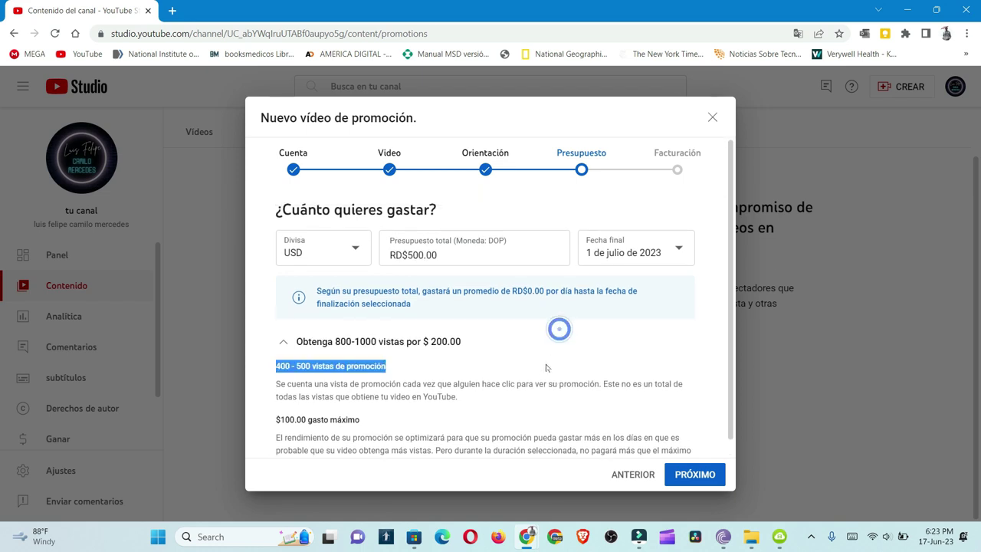
pyautogui.click(563, 333)
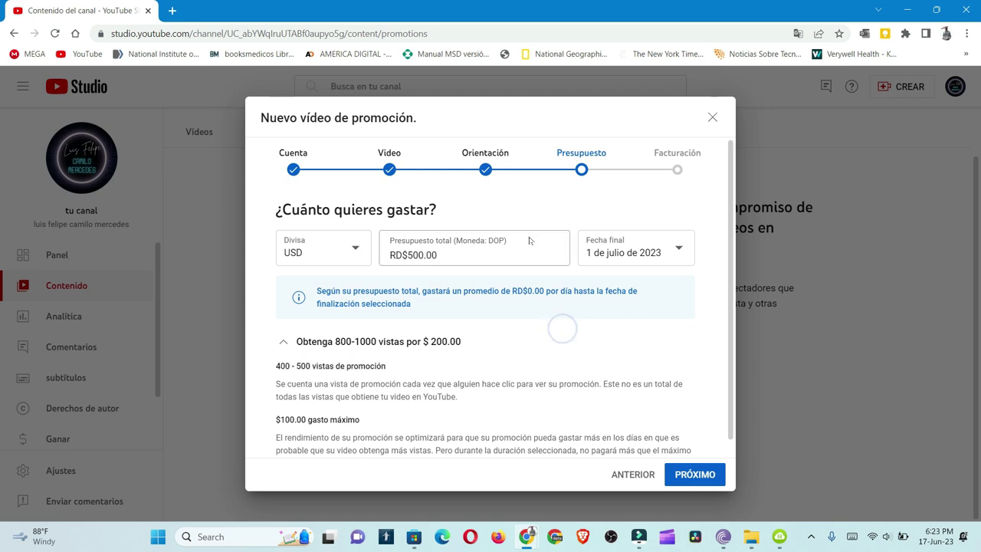
pyautogui.click(527, 261)
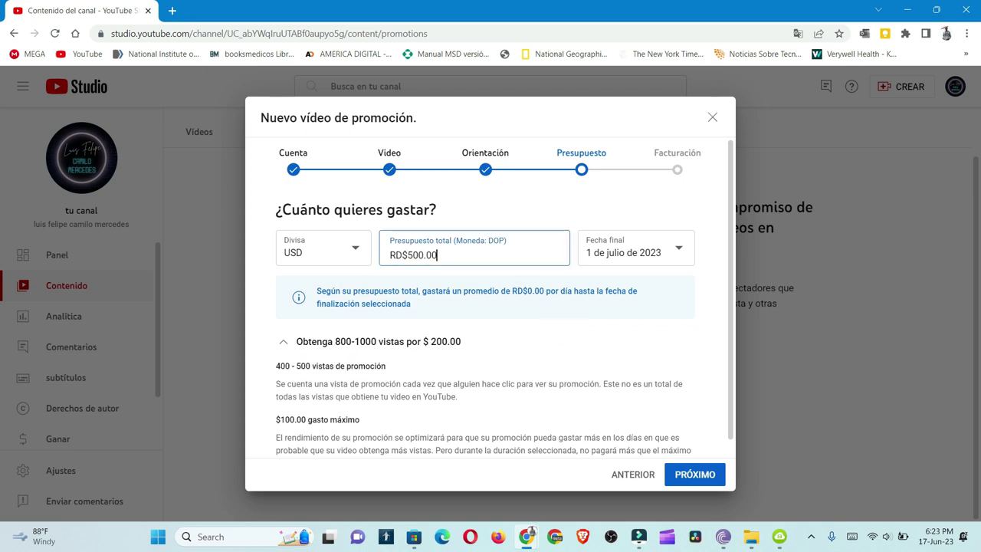
pyautogui.click(534, 330)
pyautogui.scroll(-1, 534, 329)
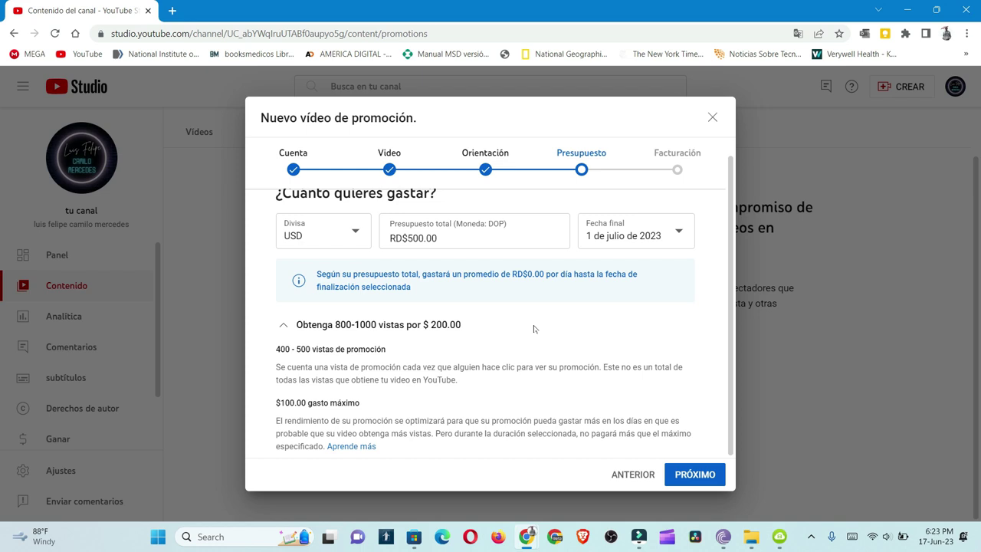
# Set the promotion's total budget to RD$400 and expand the estimated views and maximum spend details
pyautogui.scroll(1, 536, 328)
pyautogui.click(460, 256)
pyautogui.press('BackSpace')
pyautogui.press('BackSpace')
pyautogui.press('BackSpace')
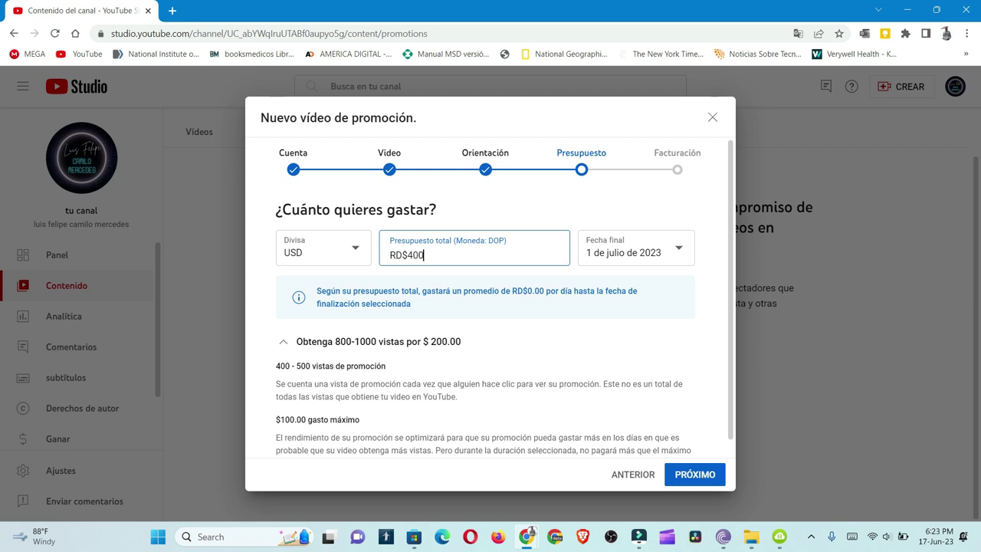
pyautogui.write('400')
pyautogui.click(536, 343)
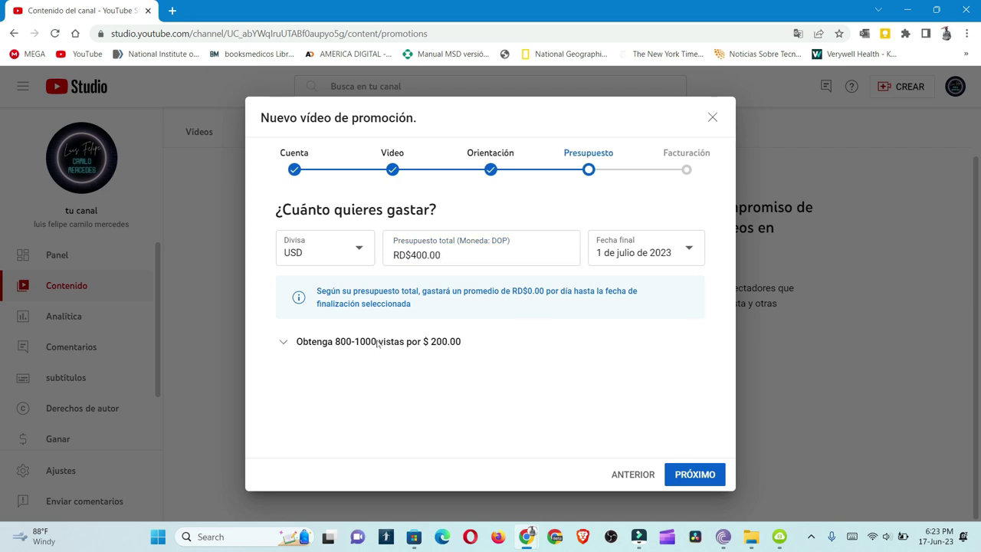
pyautogui.click(285, 341)
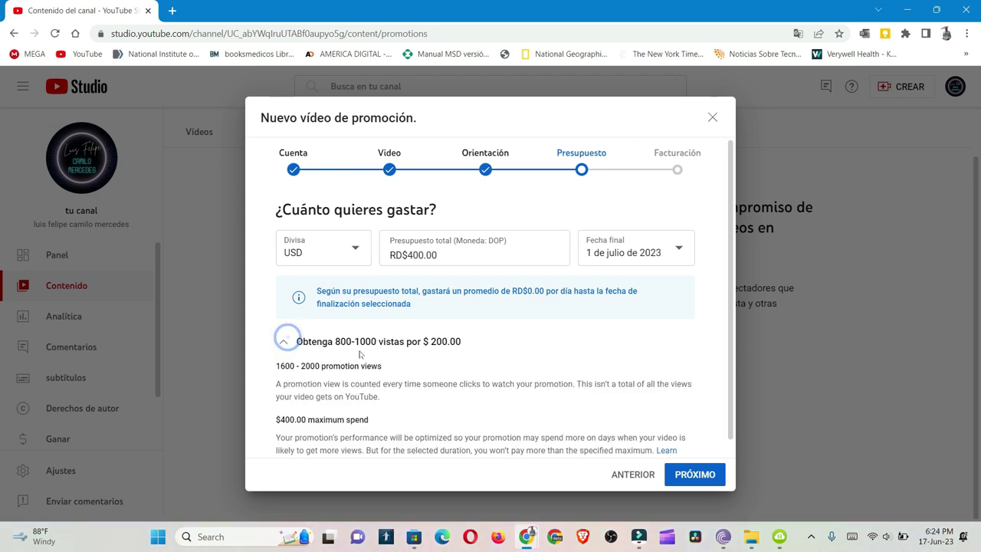
pyautogui.scroll(-1, 559, 423)
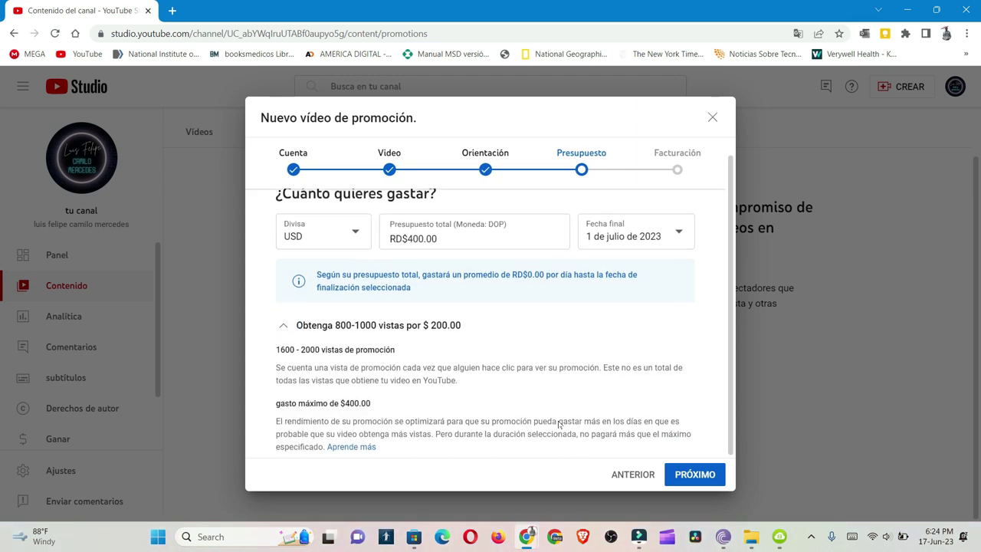
# View the end date calendar without choosing another date, and proceed to the promotion's billing stage
pyautogui.scroll(1, 559, 424)
pyautogui.click(670, 238)
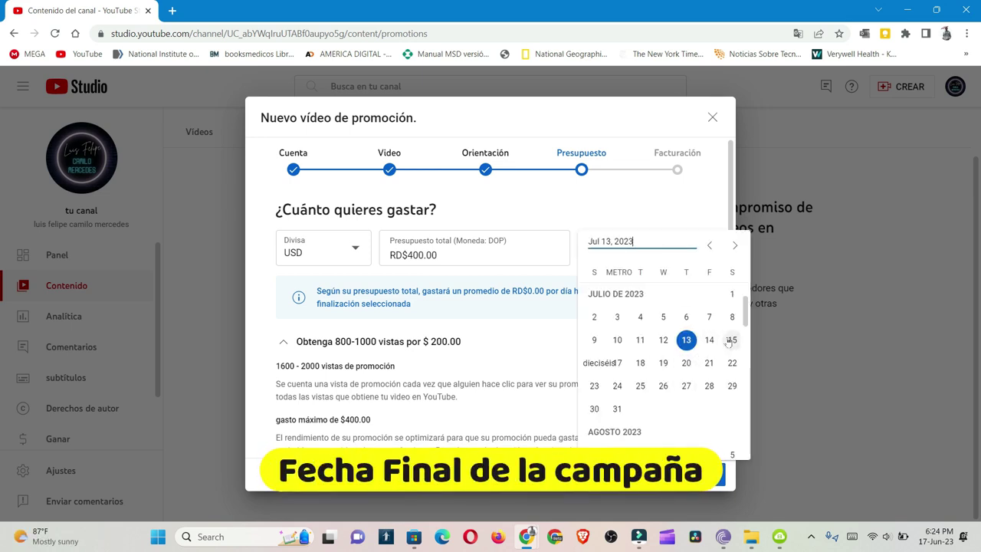
pyautogui.click(555, 325)
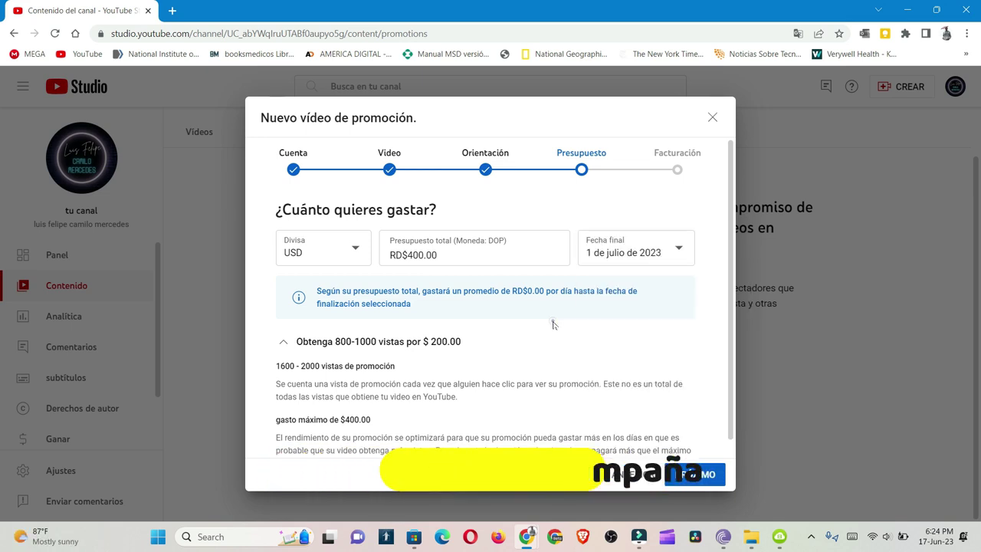
pyautogui.click(703, 477)
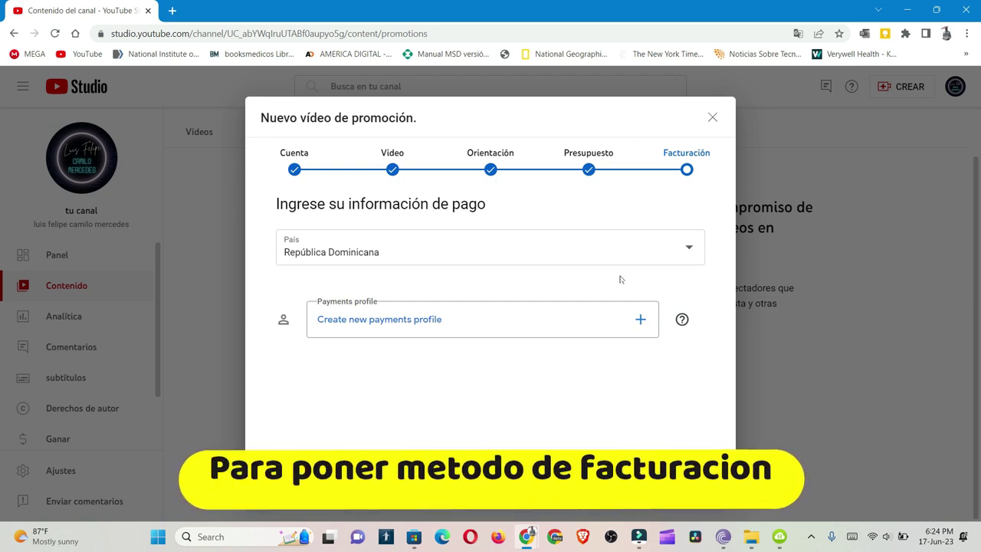
# Look through the available billing countries without changing the selected country
pyautogui.click(687, 252)
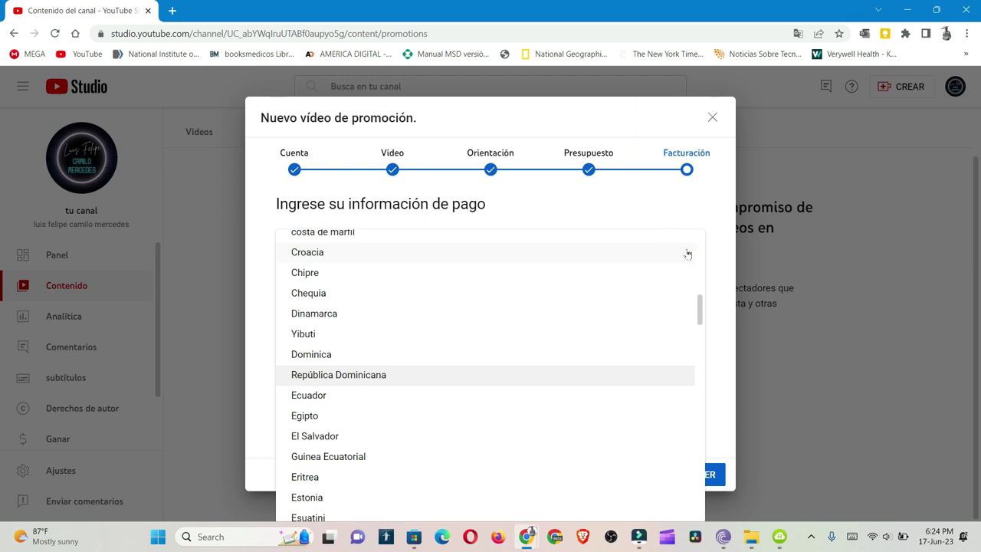
pyautogui.click(704, 206)
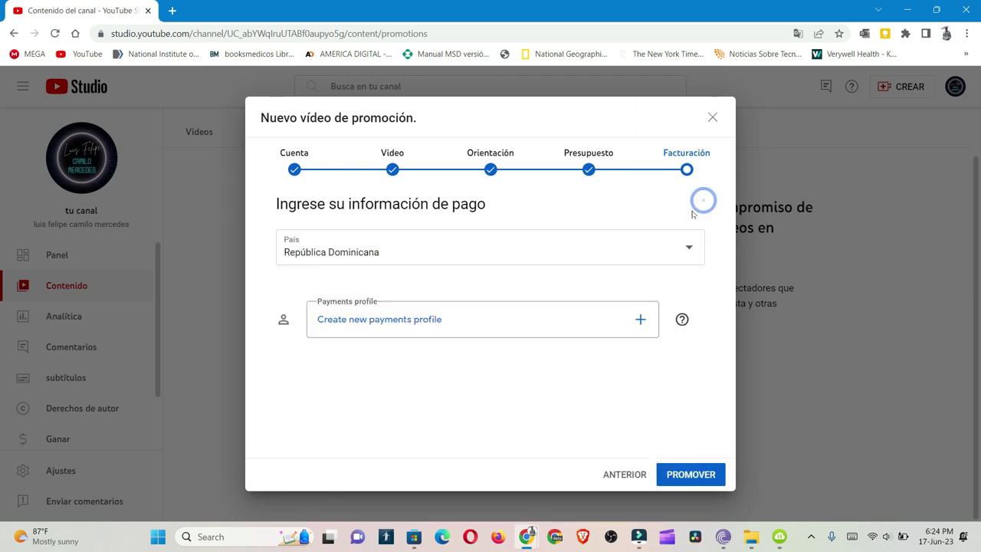
pyautogui.click(676, 239)
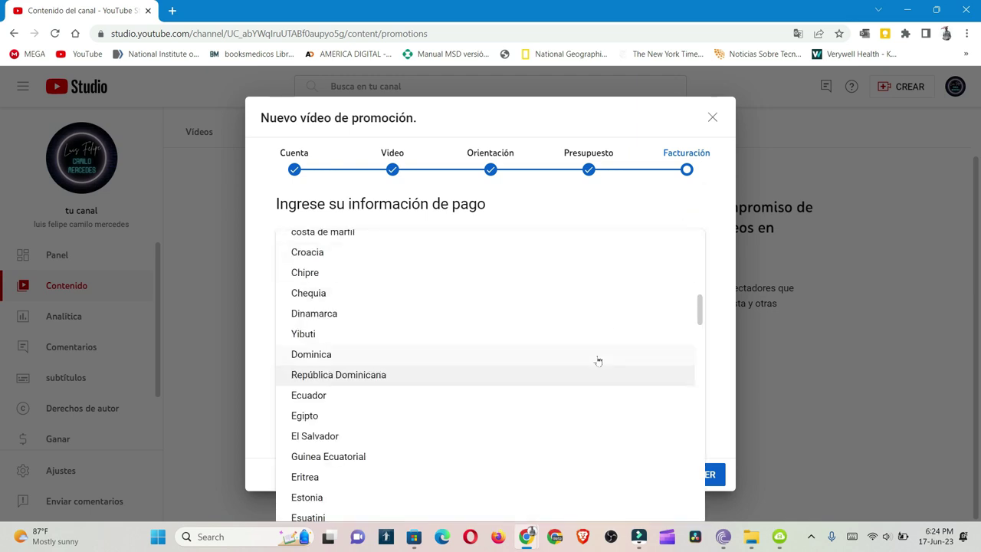
pyautogui.scroll(-5, 596, 360)
pyautogui.scroll(-2, 597, 360)
pyautogui.scroll(10, 598, 360)
pyautogui.click(712, 235)
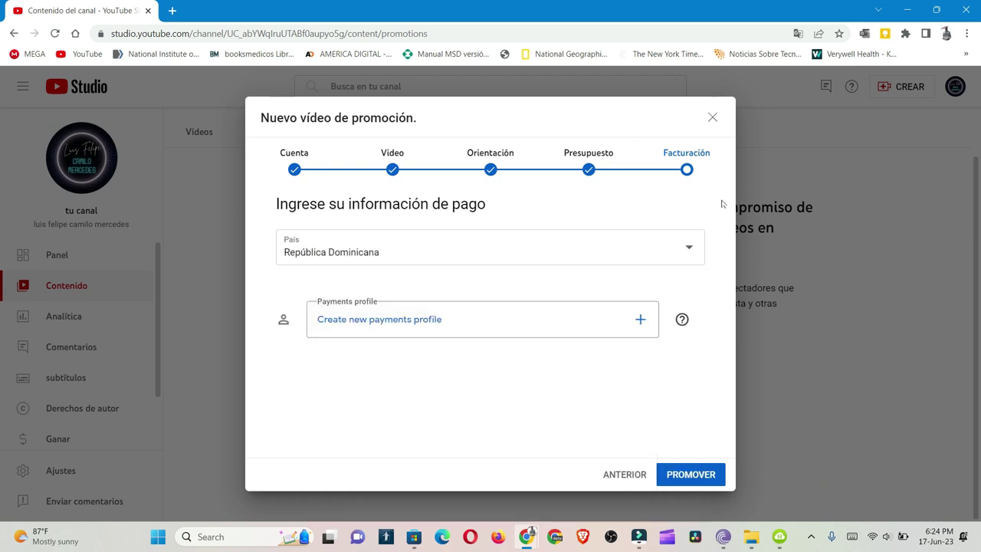
# Look over the fields of the new payments profile form and dismiss it without creating a profile
pyautogui.click(422, 321)
pyautogui.scroll(-1, 417, 318)
pyautogui.scroll(1, 417, 319)
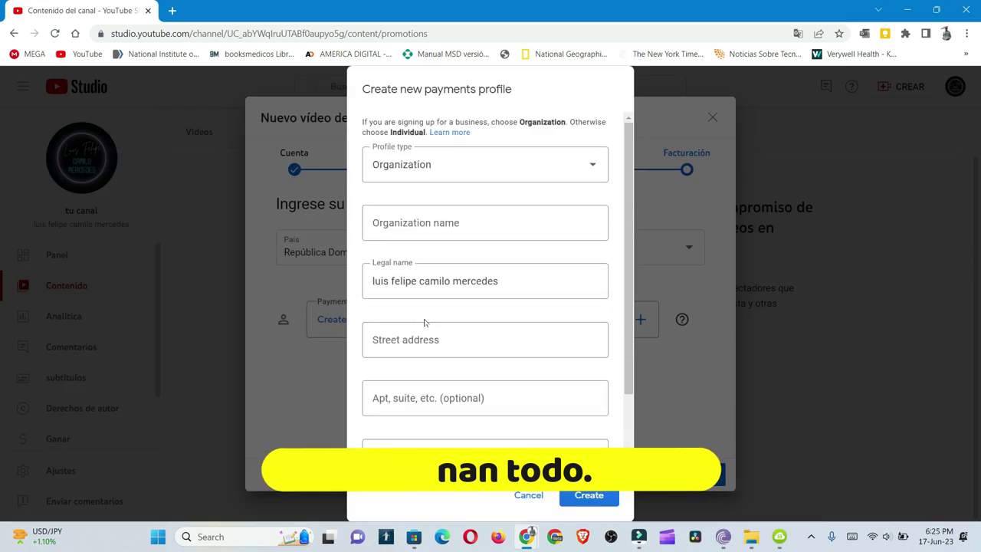
pyautogui.click(527, 495)
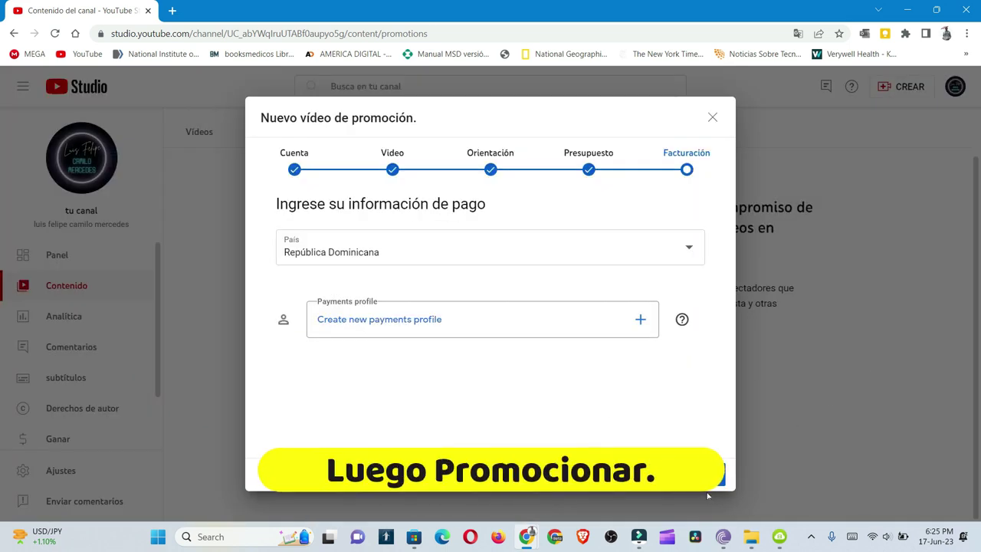